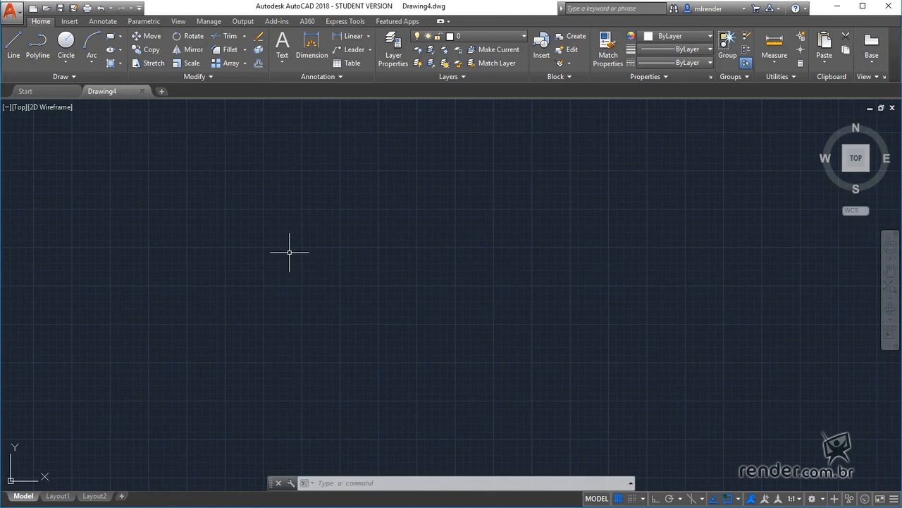
mouse_move(289, 252)
middle_mouse_down()
mouse_move(388, 252)
mouse_move(540, 205)
middle_mouse_up()
middle_click_drag(387, 331, 385, 270)
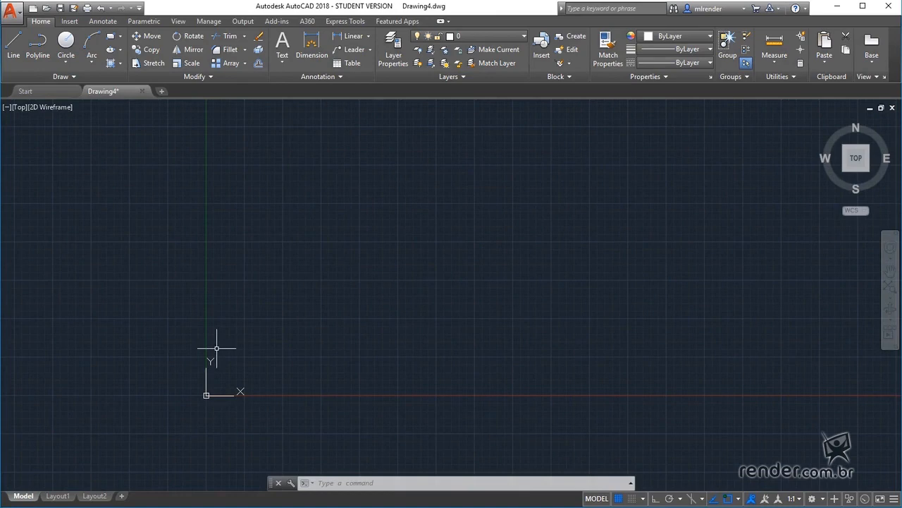
scroll(219, 364, "up", 5)
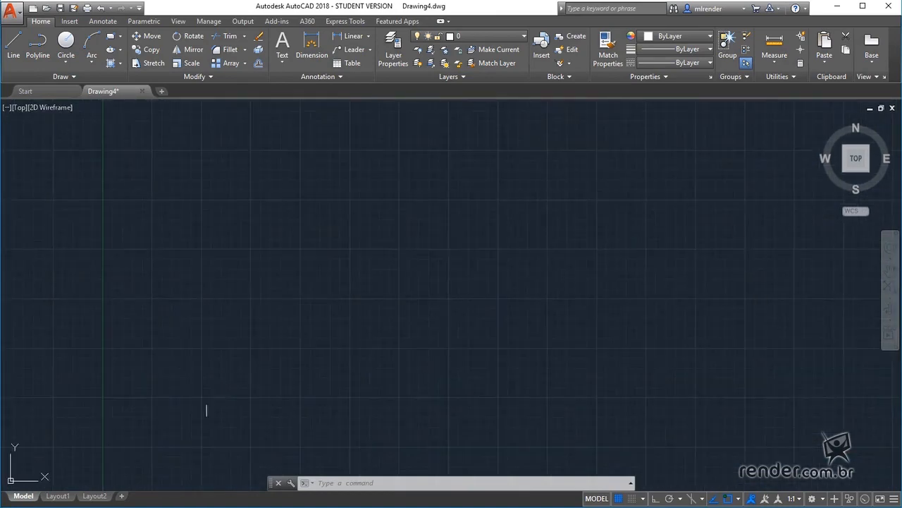
scroll(203, 405, "down", 5)
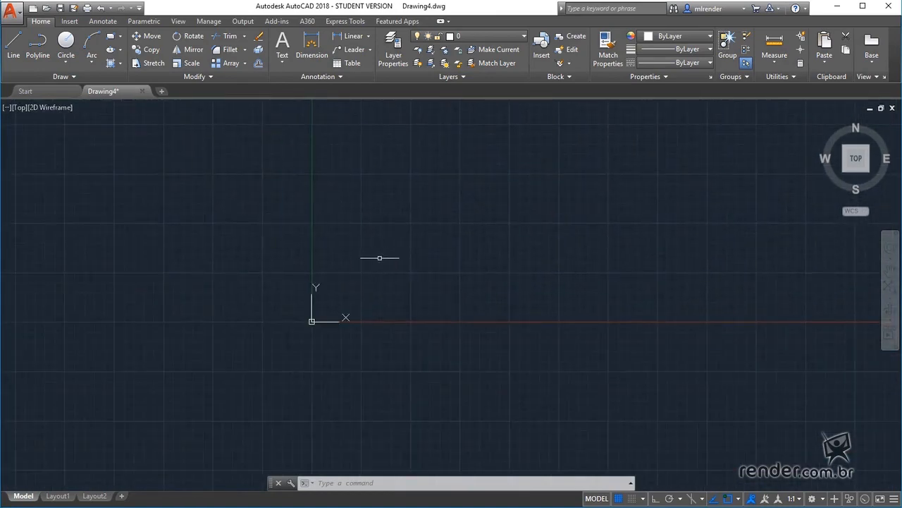
middle_click_drag(415, 264, 360, 294)
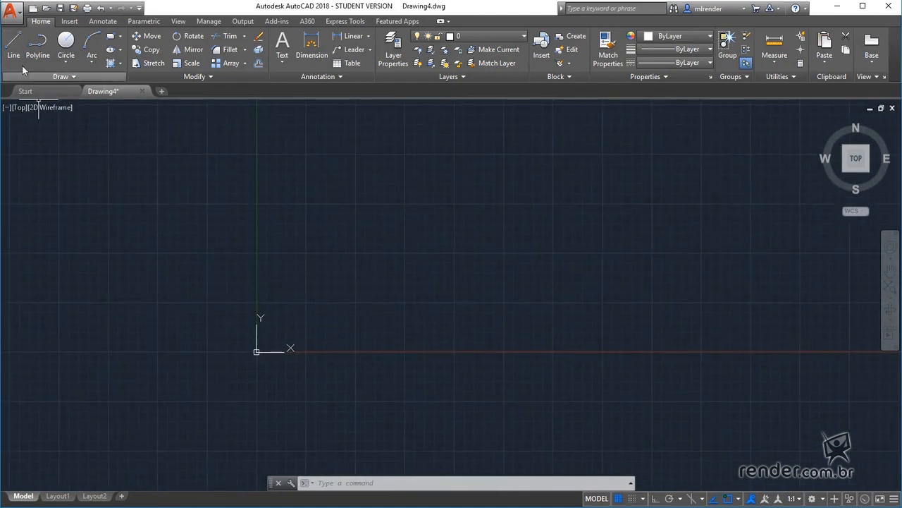
- Turn on ortho mode and draw a line from the origin 0,0 to the relative point 1500,1000
type("L")
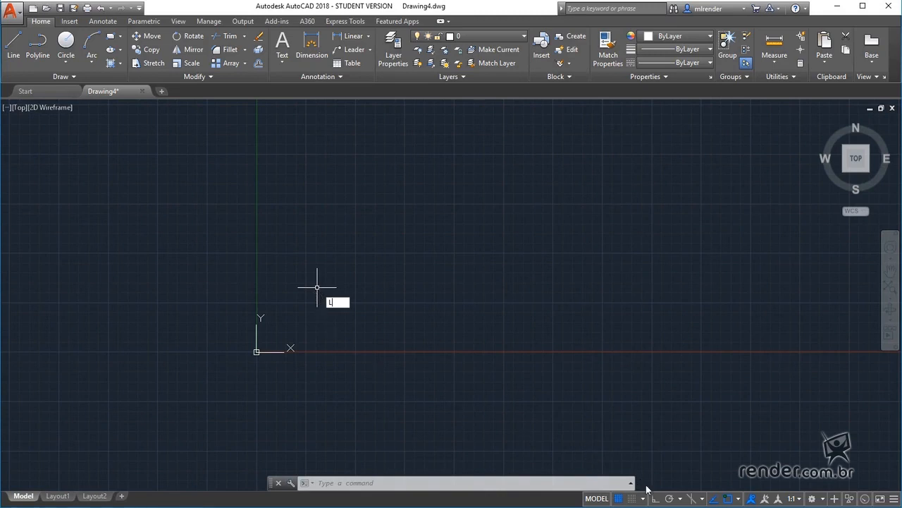
key("Return")
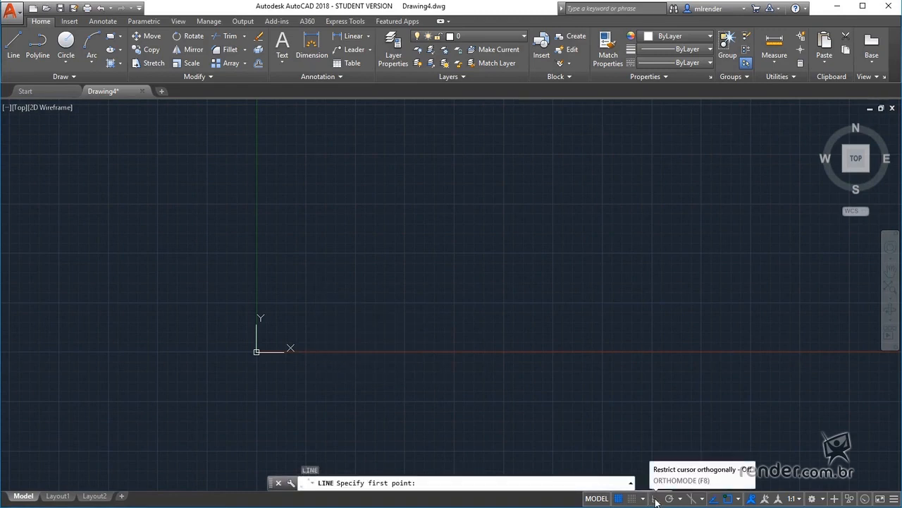
left_click(655, 499)
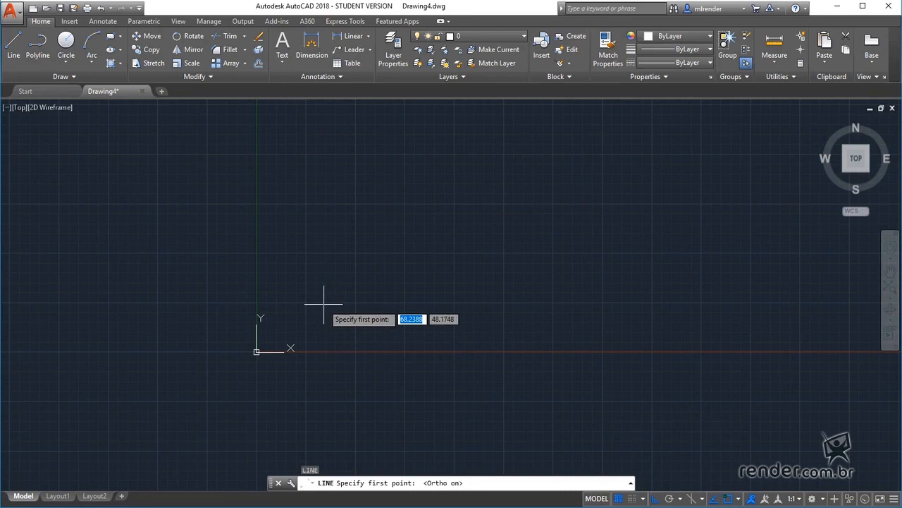
type("0")
key("Tab")
type("0")
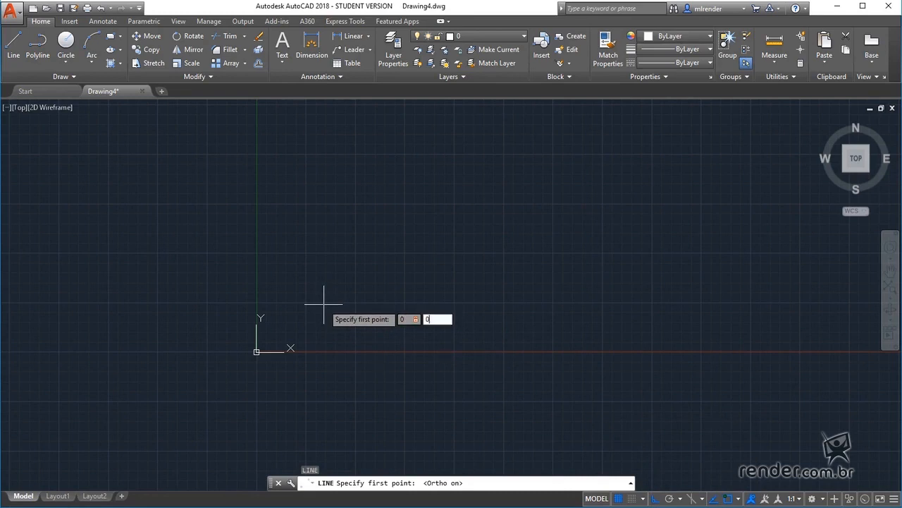
key("Return")
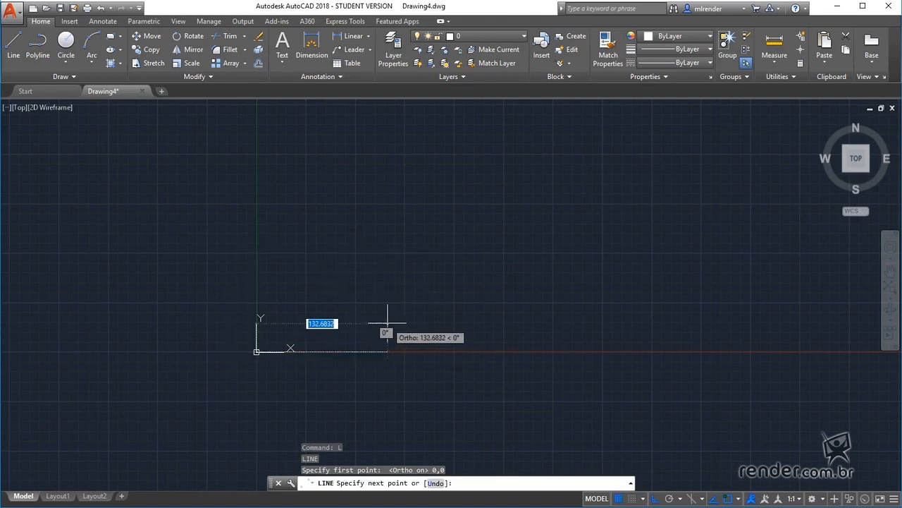
type("1500")
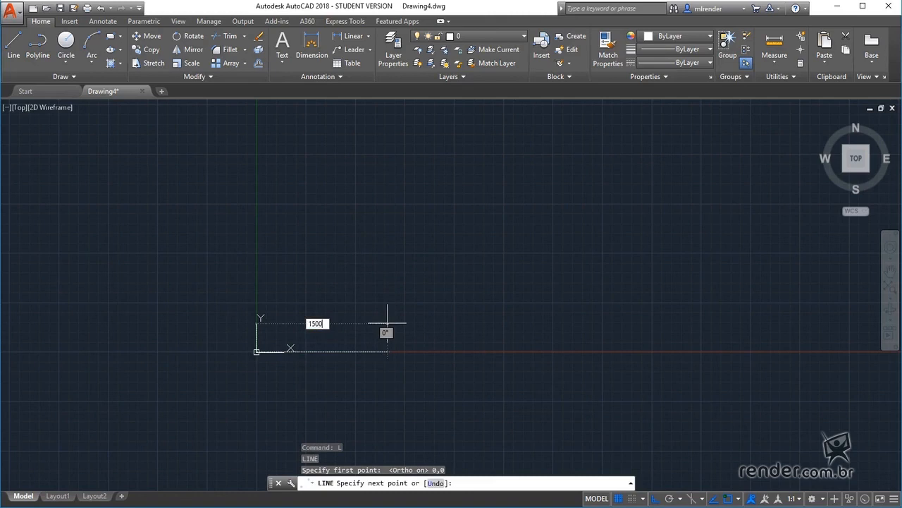
key("Tab")
type("10")
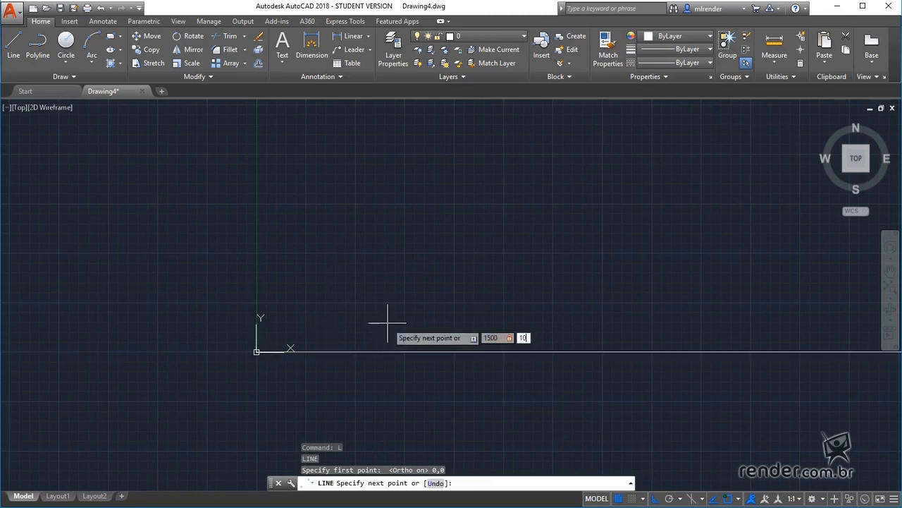
type("00")
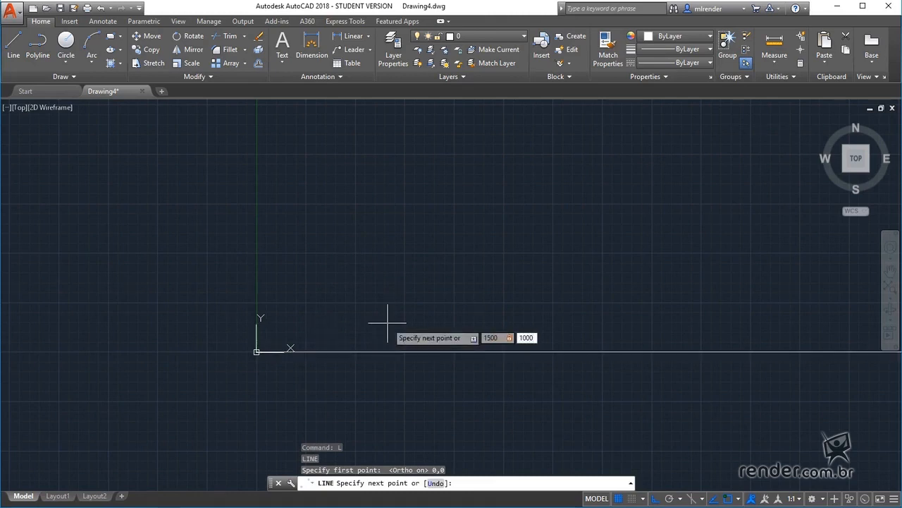
key("Return")
- Draw a vertical line from the upper end of the diagonal line to the relative point 0,500
scroll(388, 323, "down", 3)
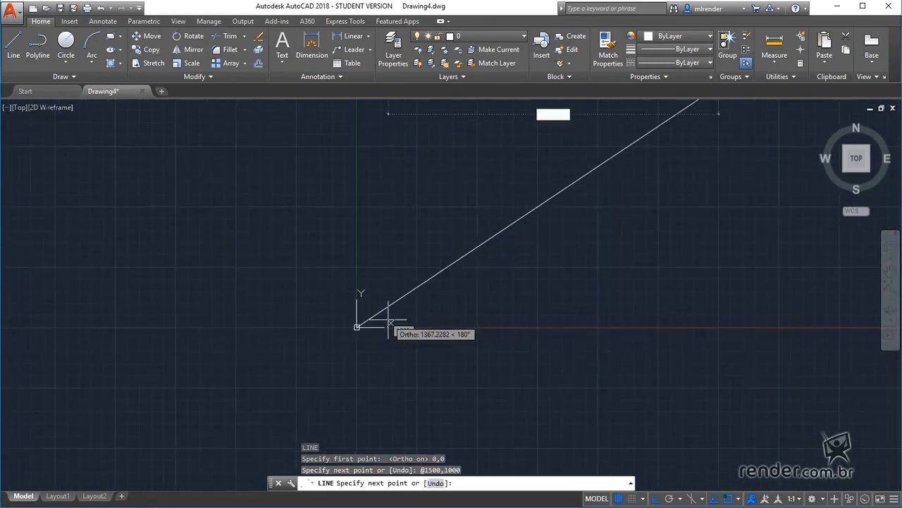
scroll(384, 322, "down", 2)
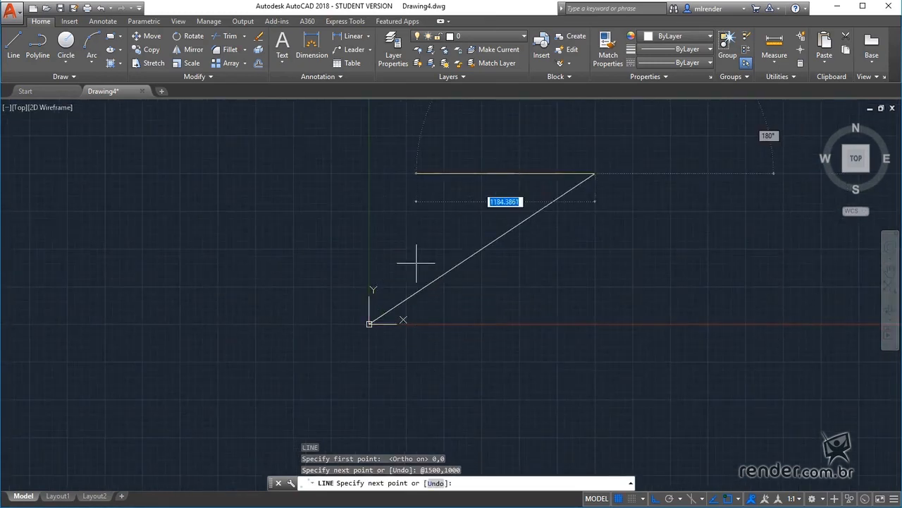
mouse_move(417, 262)
middle_mouse_down()
mouse_move(416, 254)
mouse_move(314, 322)
middle_mouse_up()
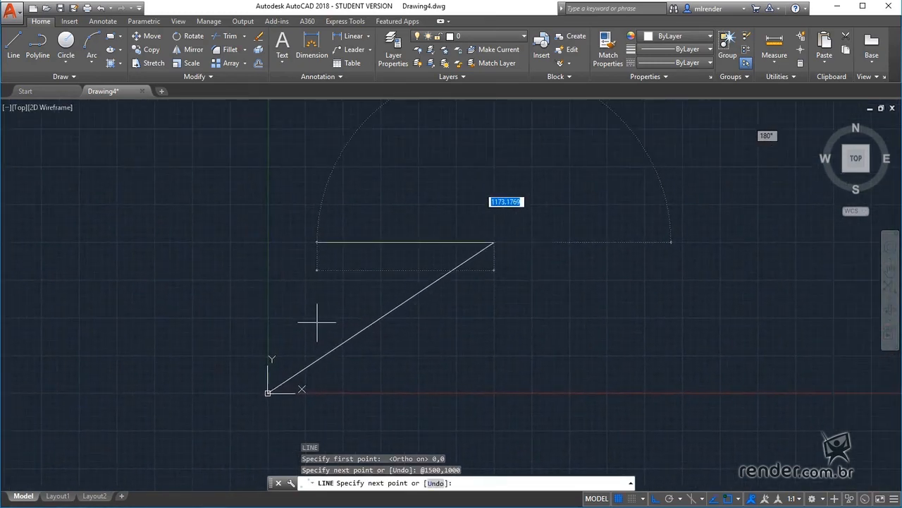
scroll(317, 321, "down", 2)
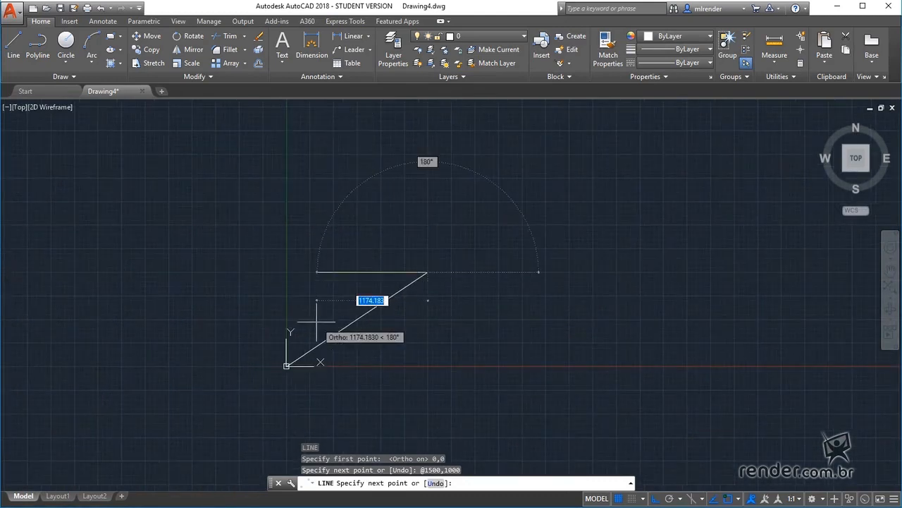
scroll(317, 321, "up", 2)
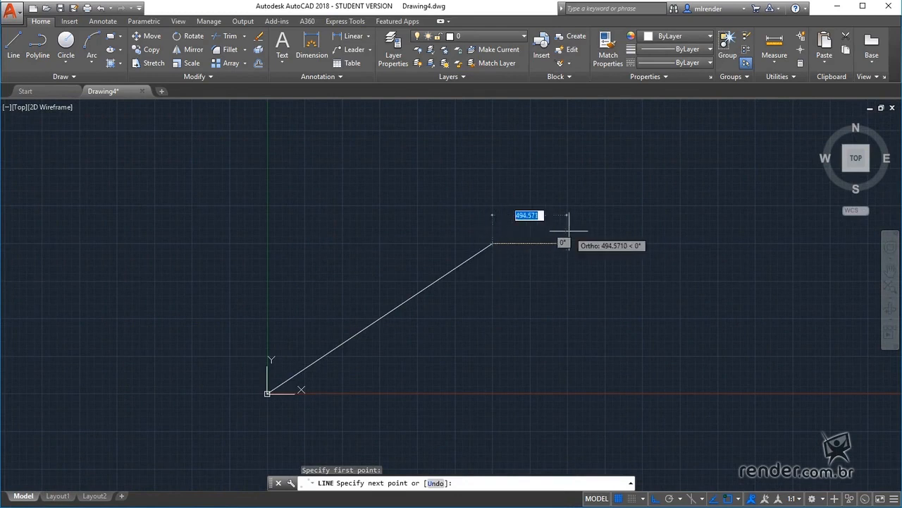
type(",5")
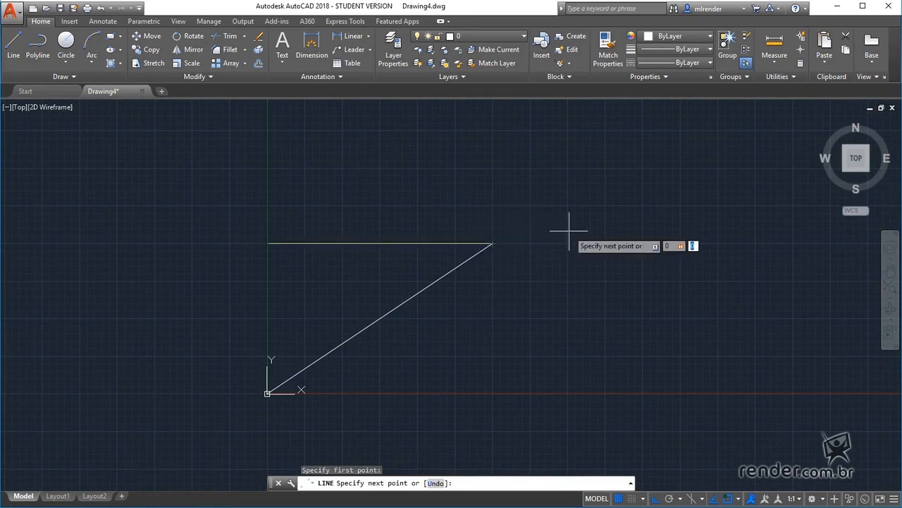
type("00")
key("Return")
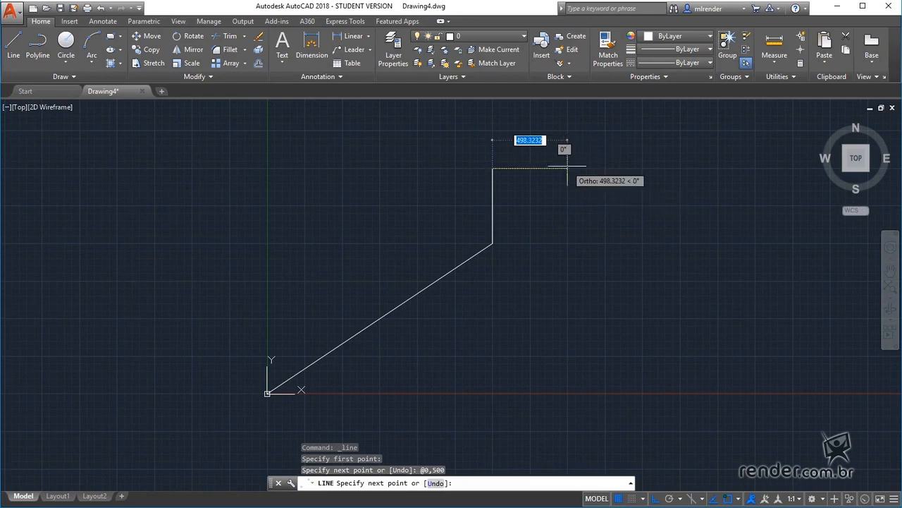
- Continue from the top of the vertical line with a horizontal segment to the relative point 500,0 and finish the line
type("500")
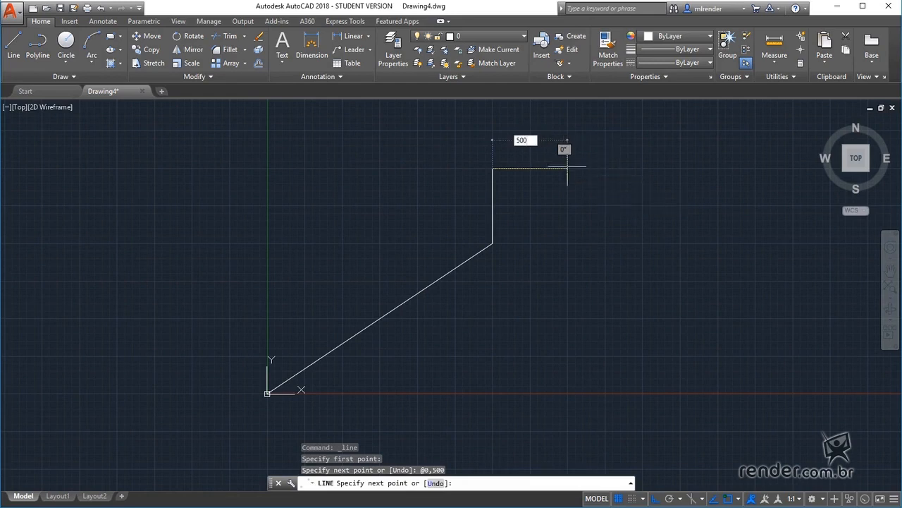
type(",")
key("F12")
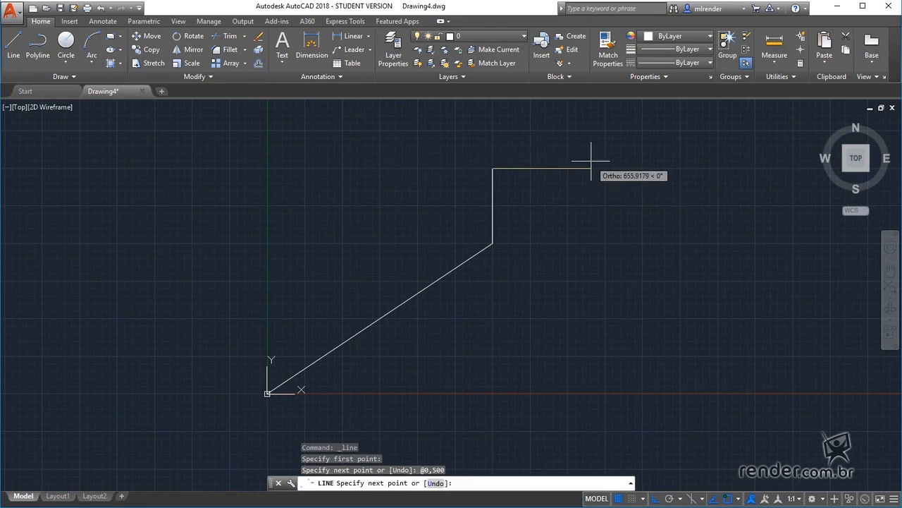
type("500,0")
key("Return")
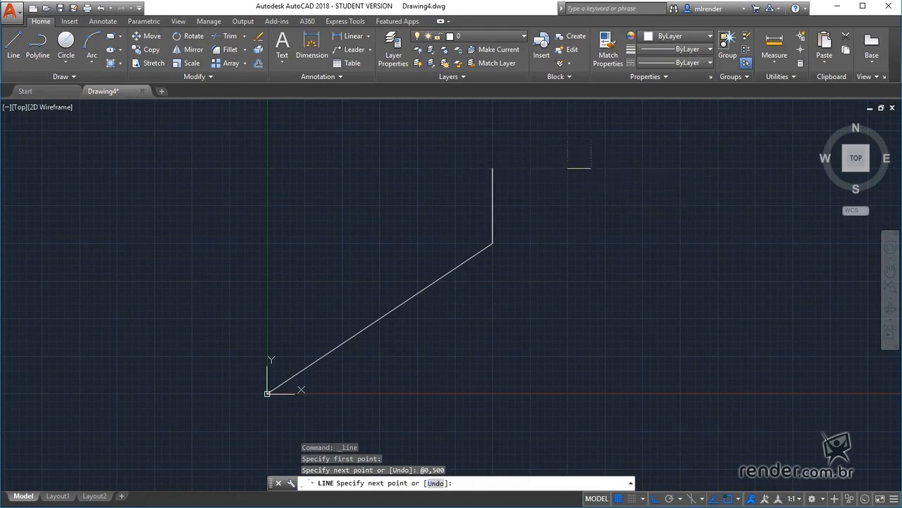
key("Escape")
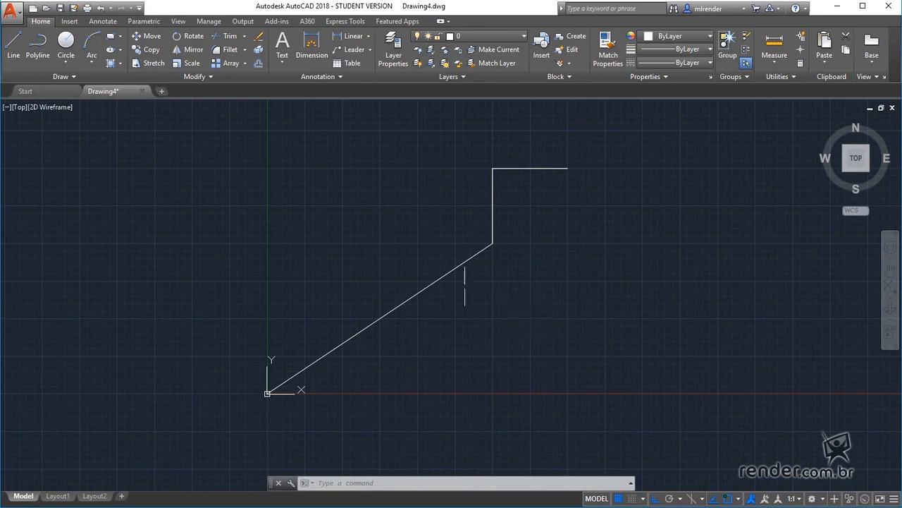
- Turn on polar tracking and draw a line 1000 units long at 0° in the empty area left of the existing lines
scroll(353, 265, "down", 3)
middle_click_drag(255, 269, 346, 298)
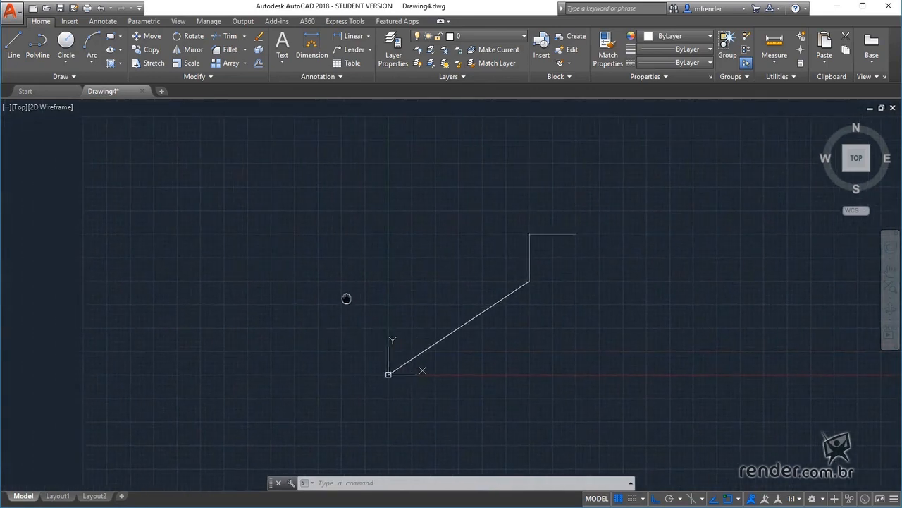
scroll(336, 308, "up", 2)
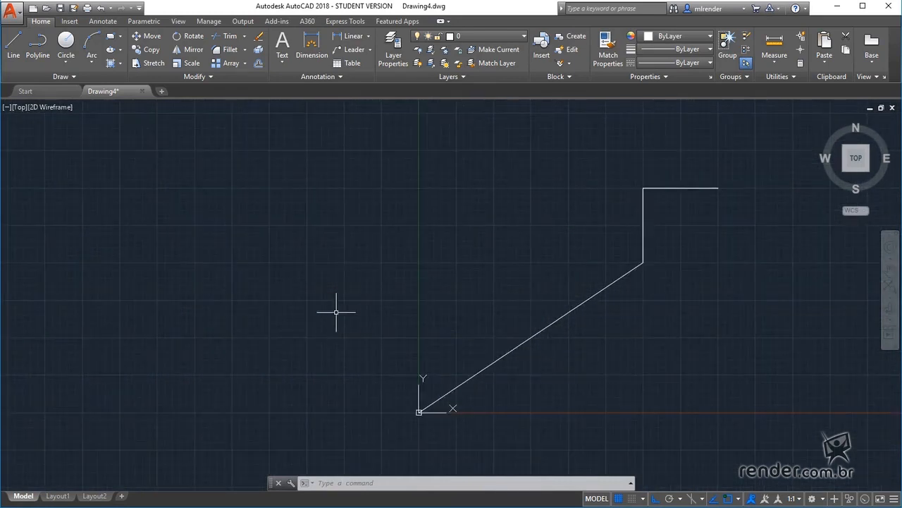
left_click(671, 499)
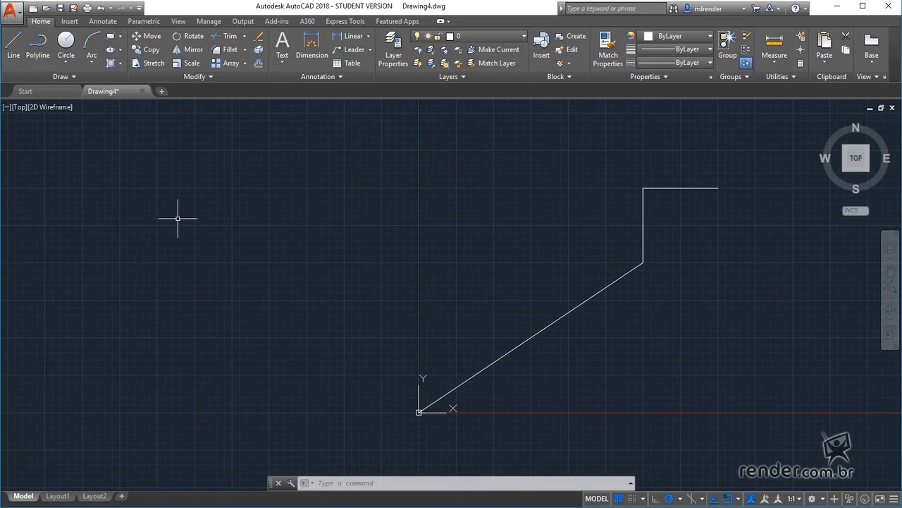
left_click(18, 50)
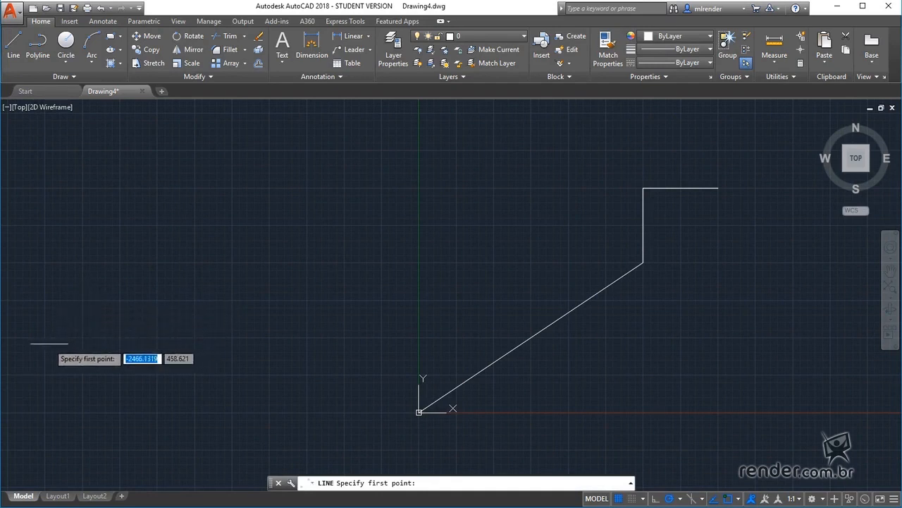
left_click(47, 344)
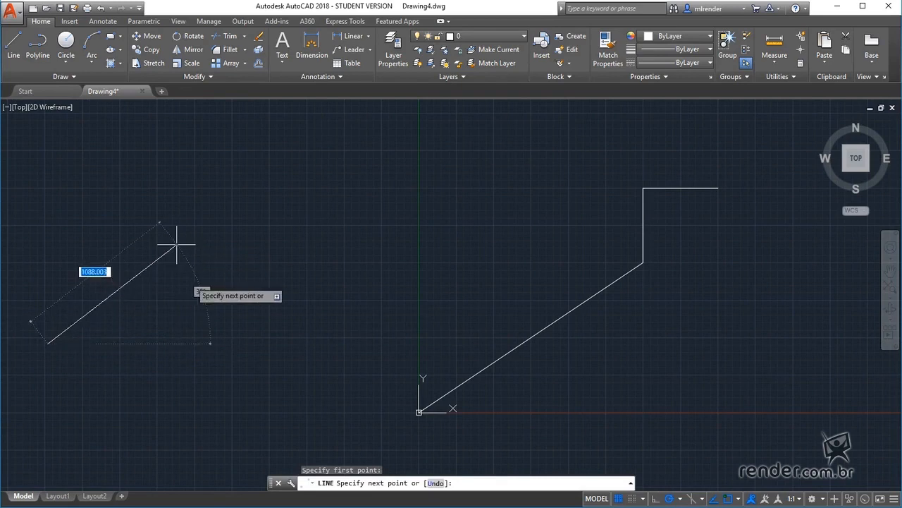
type("1")
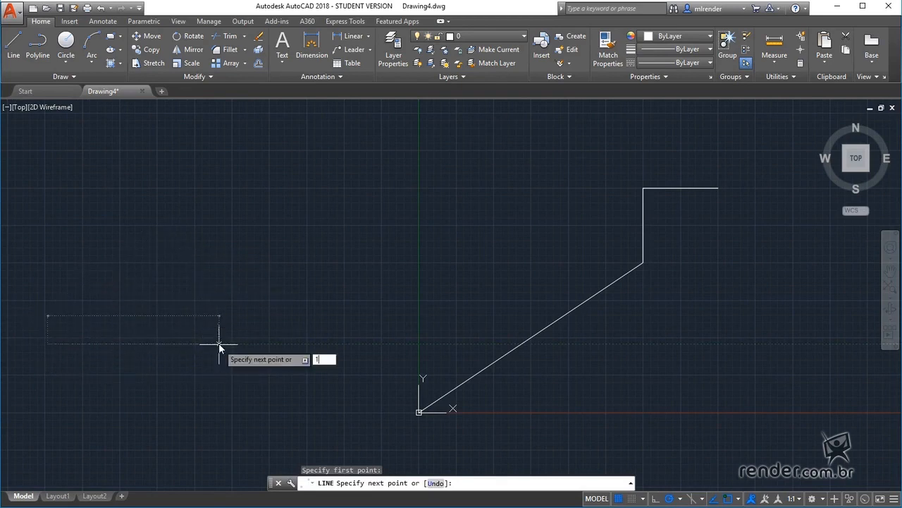
type("000")
key("Return")
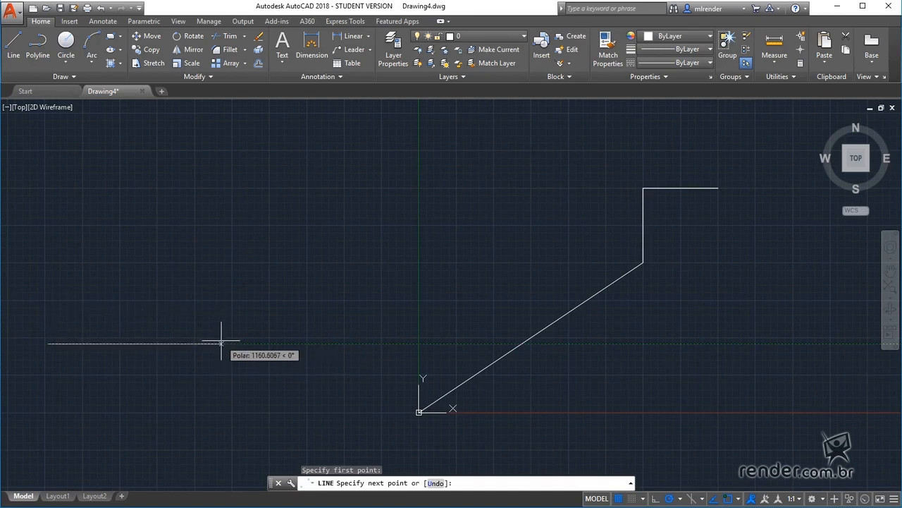
type("1000")
key("Tab")
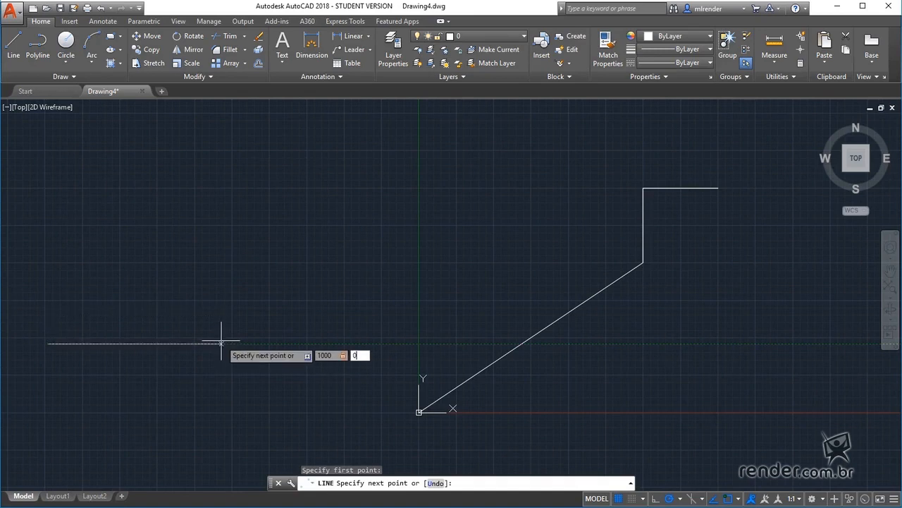
key("Return")
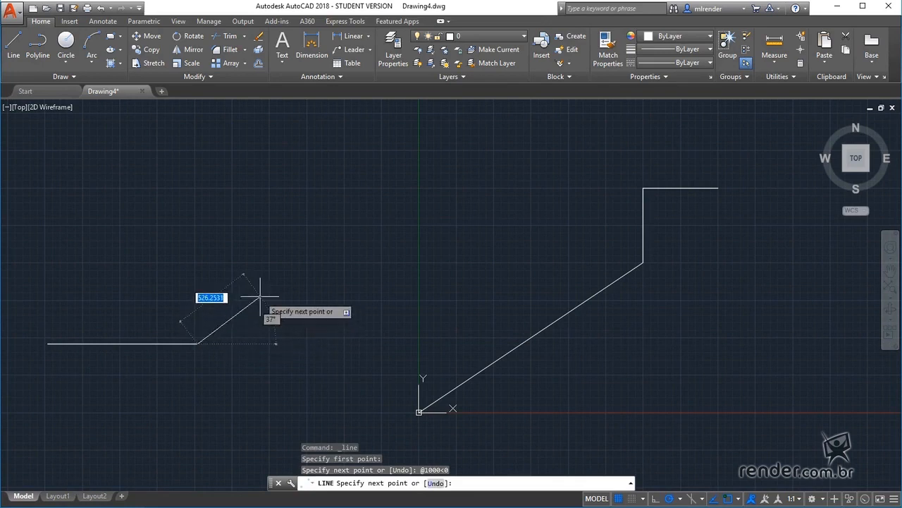
- Add a segment 500 units long at 60° from the right end of the 1000-unit line and finish the line
type("500")
key("Tab")
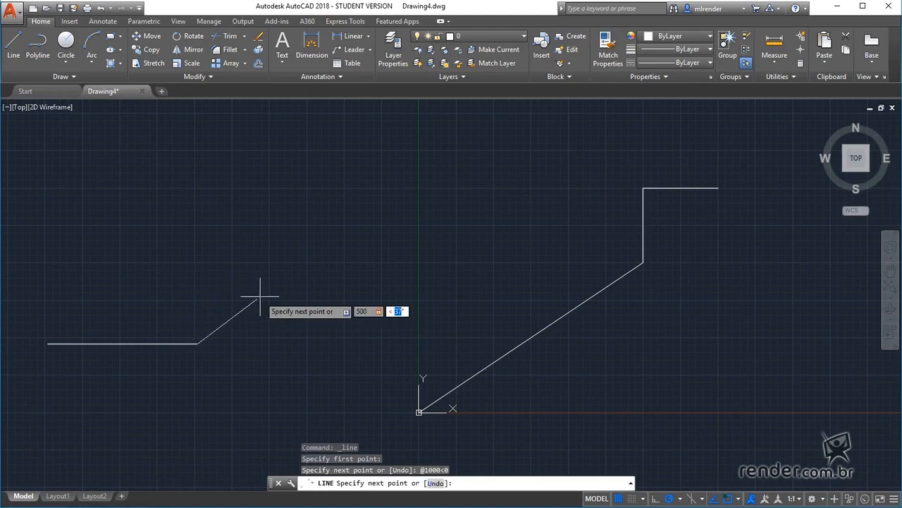
type("60")
key("Return")
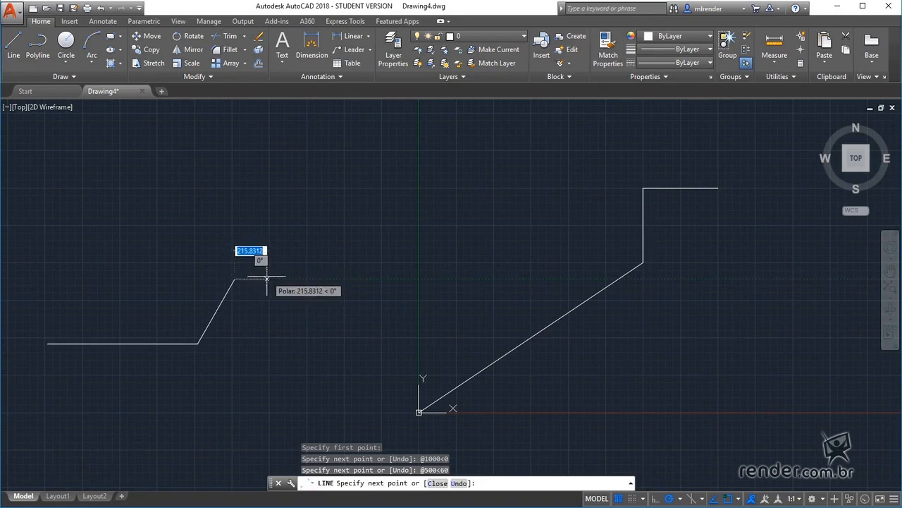
key("Escape")
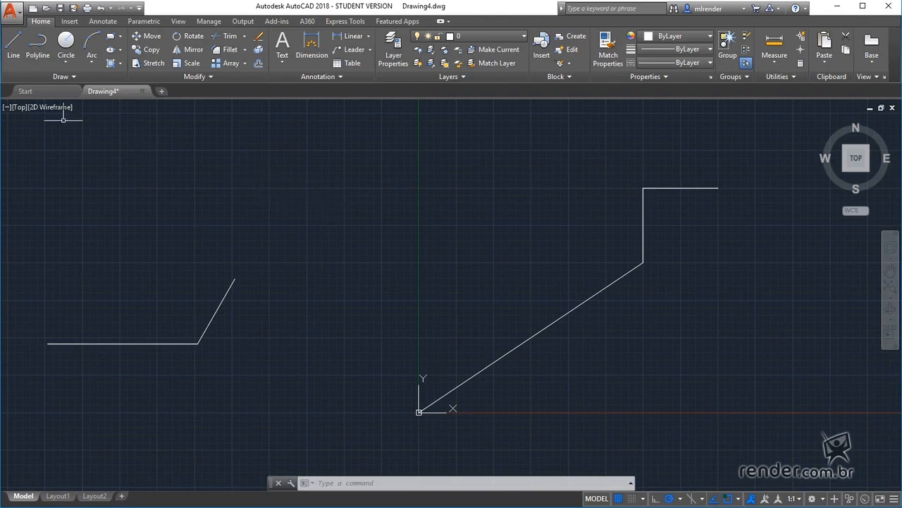
- Turn on ortho mode and draw a vertical line from the origin 0,0 to the absolute point 0,500
left_click(14, 48)
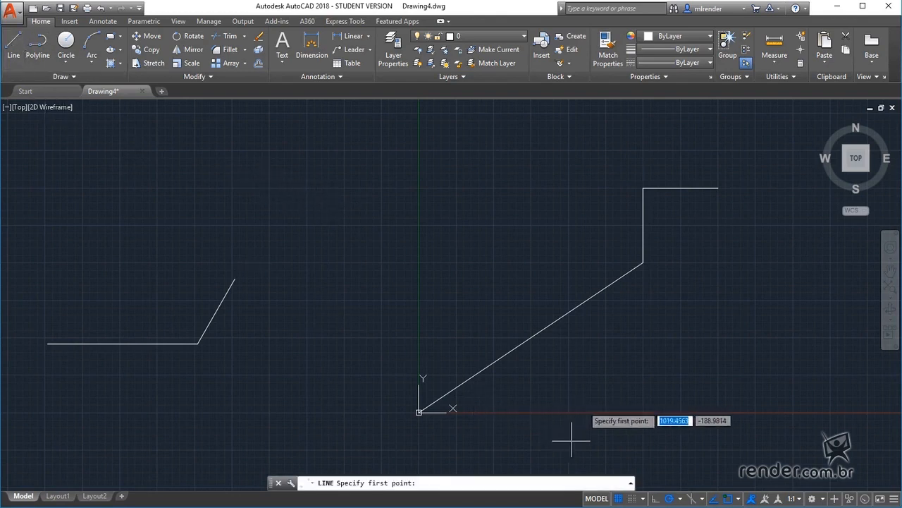
left_click(656, 498)
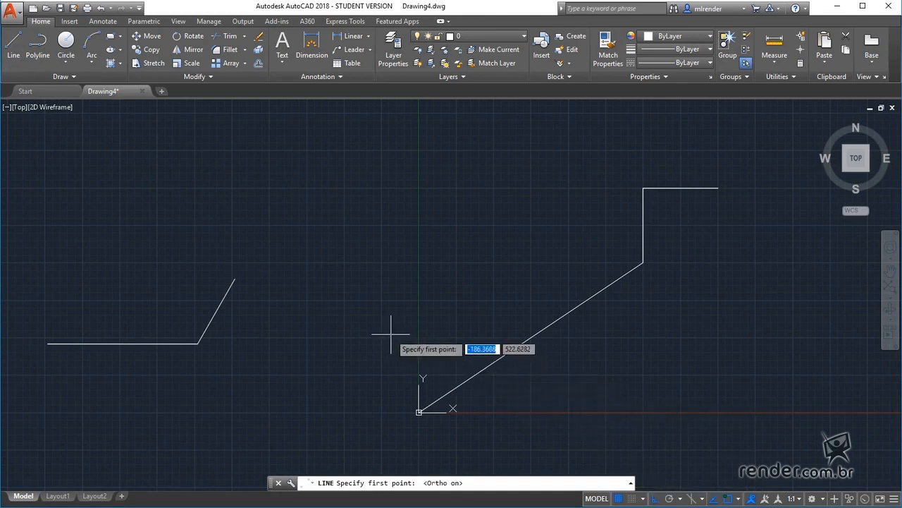
type("0")
key("Tab")
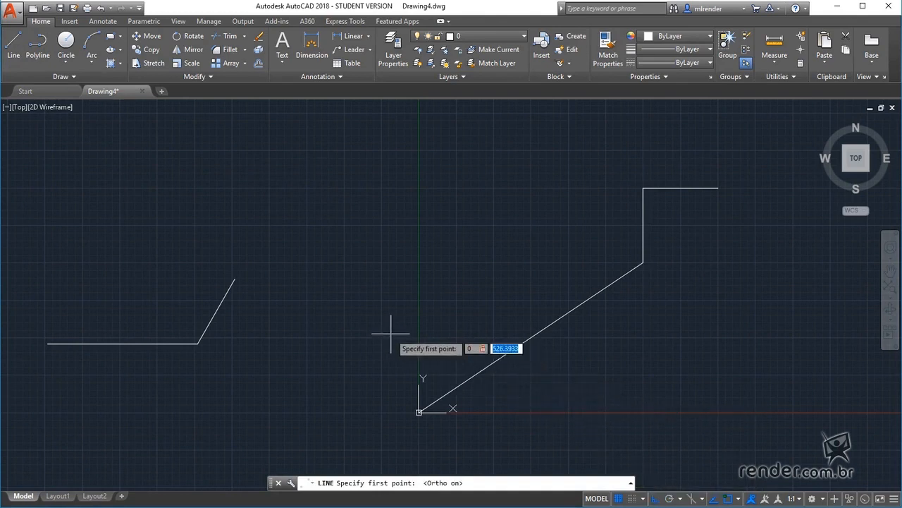
type("0")
key("Return")
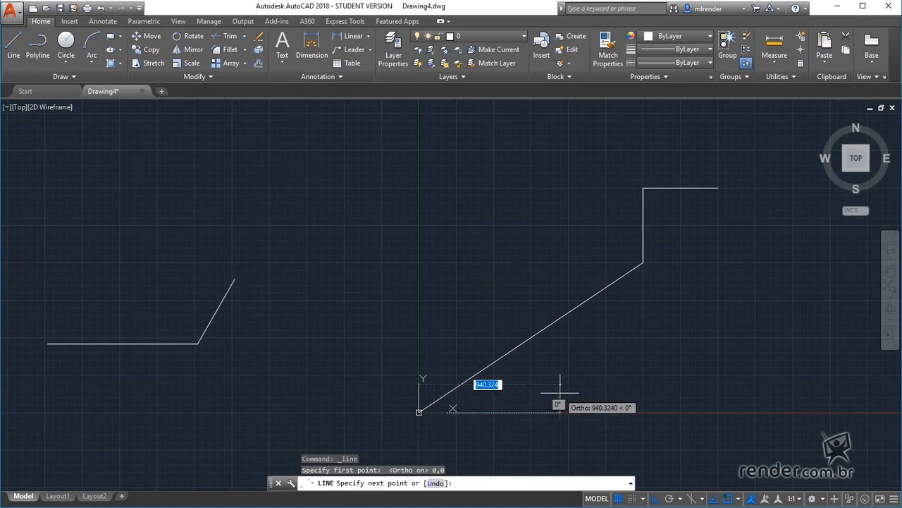
type("0")
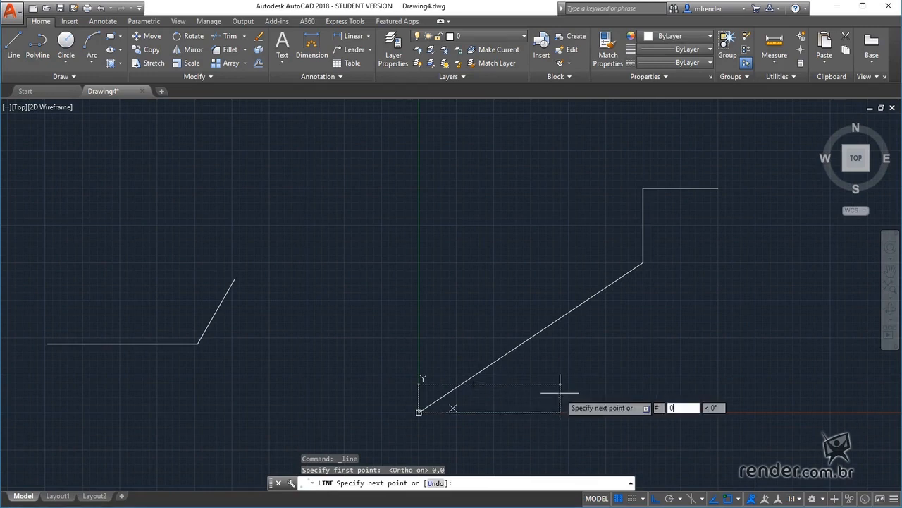
type(",5")
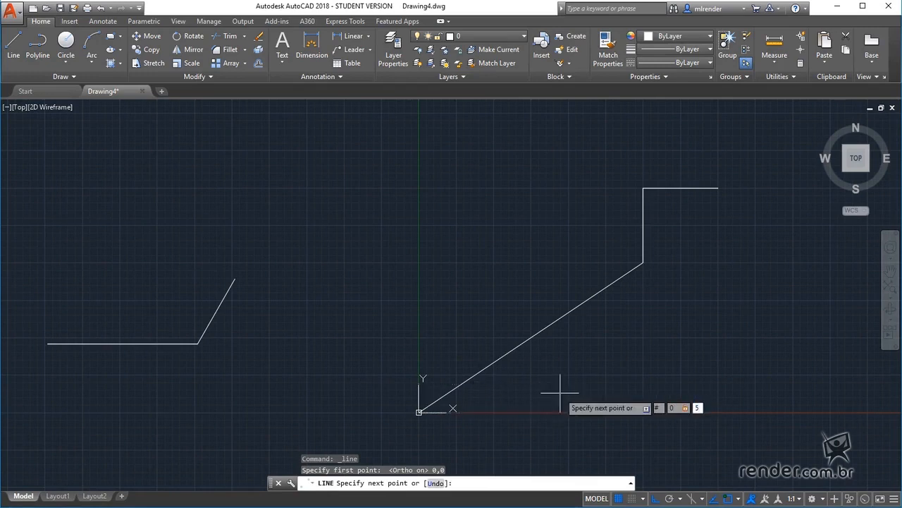
type("00")
key("Return")
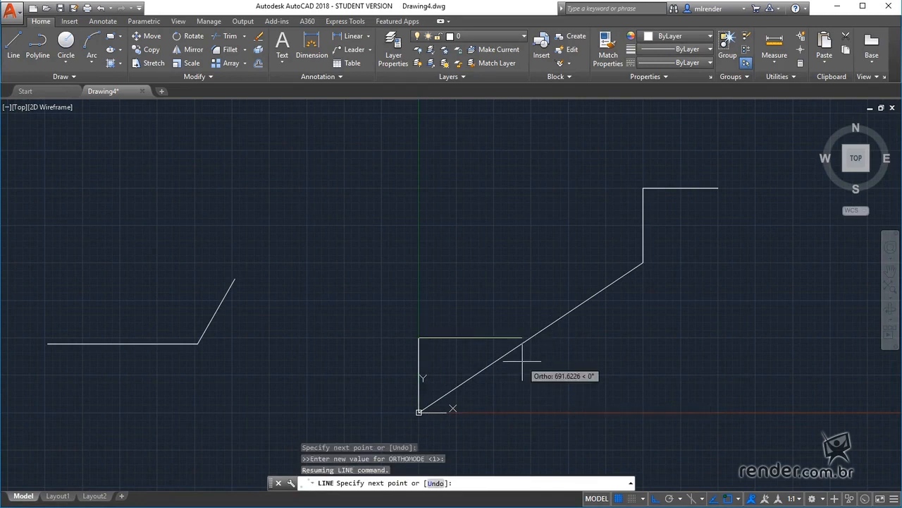
- Continue from the top of the vertical line with a horizontal segment to the absolute point 300,500 and finish the line
type("#300")
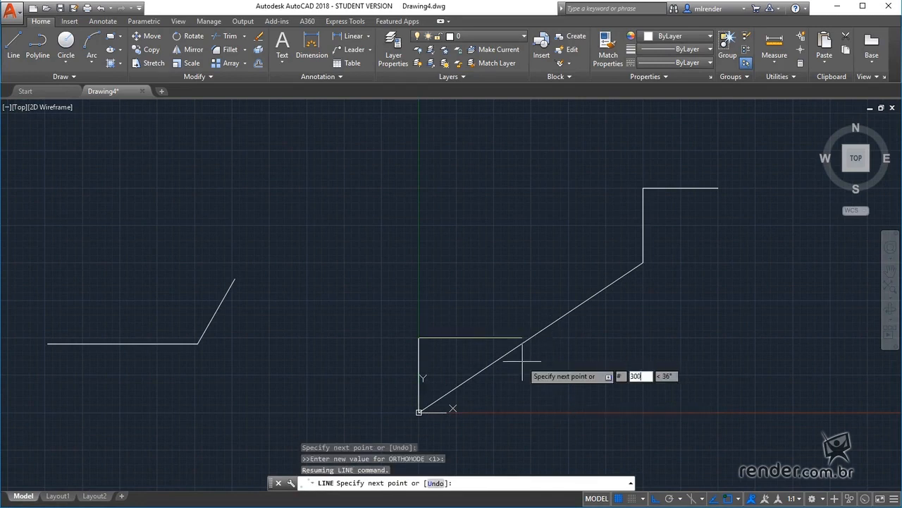
type(",500")
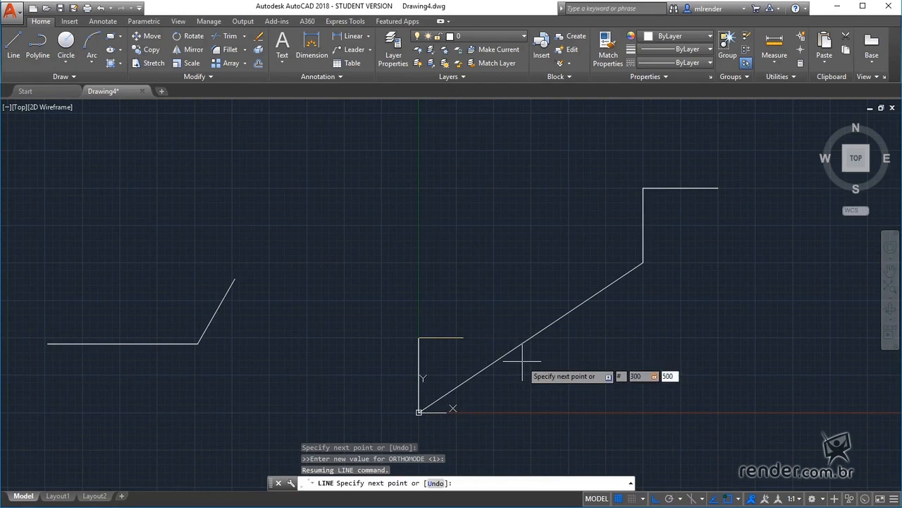
key("Return")
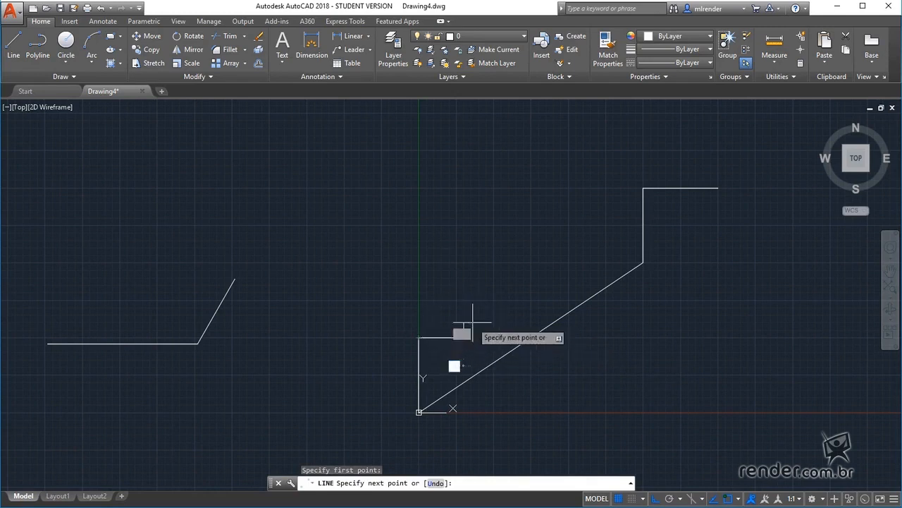
key("Escape")
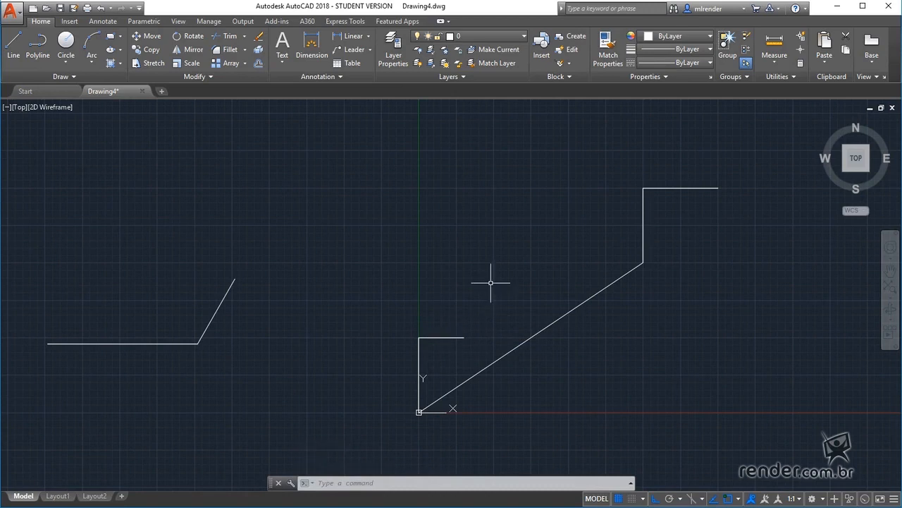
- Draw a horizontal line from the upper end of the 60° segment to the relative point -500,0
middle_click_drag(318, 261, 390, 264)
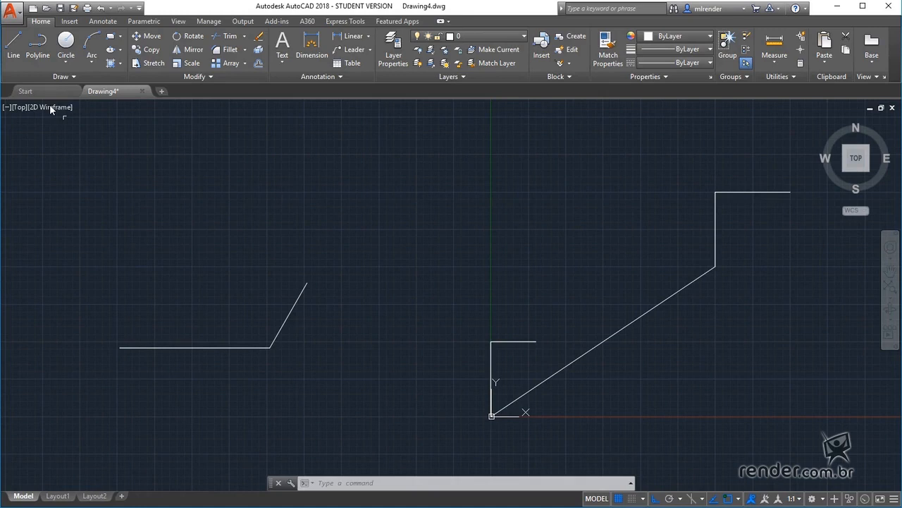
left_click(13, 46)
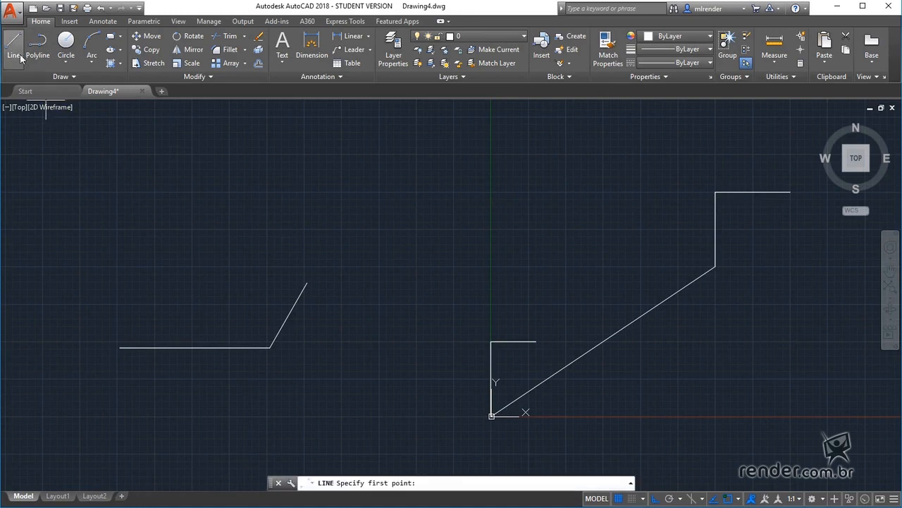
left_click(307, 282)
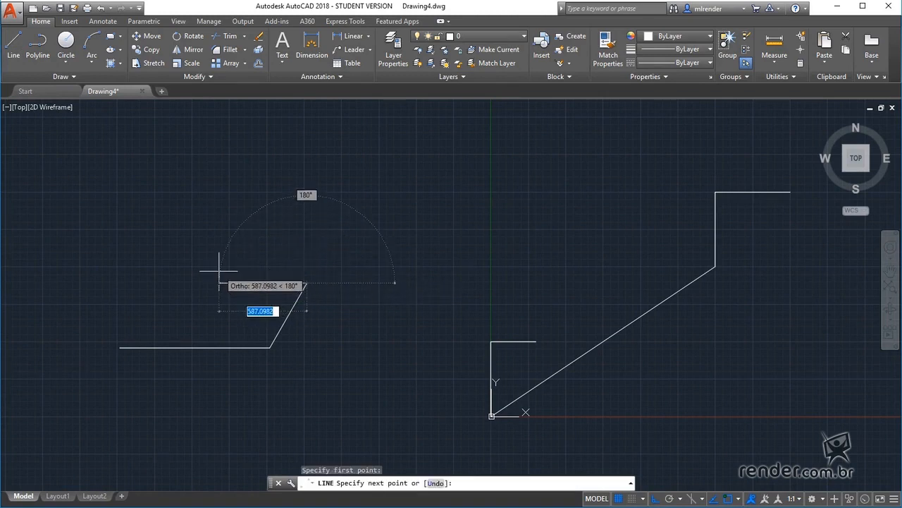
key("F8")
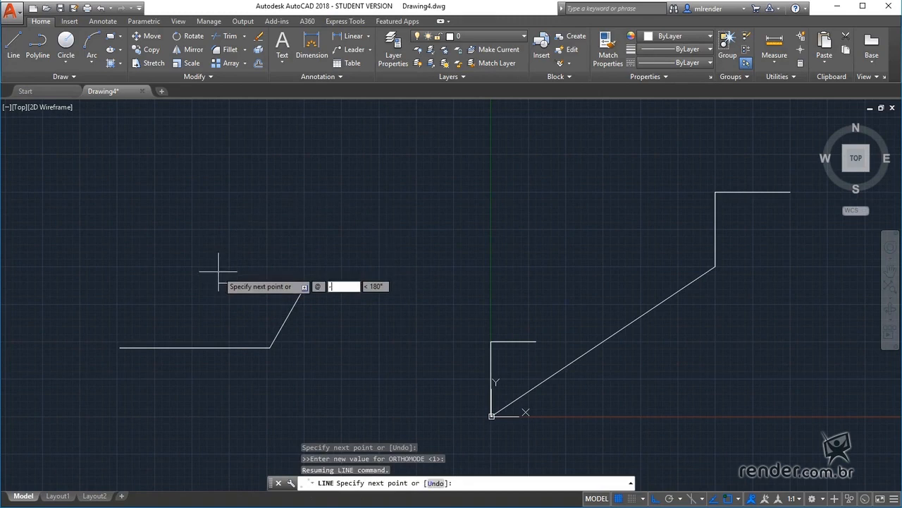
type("-500")
key("Tab")
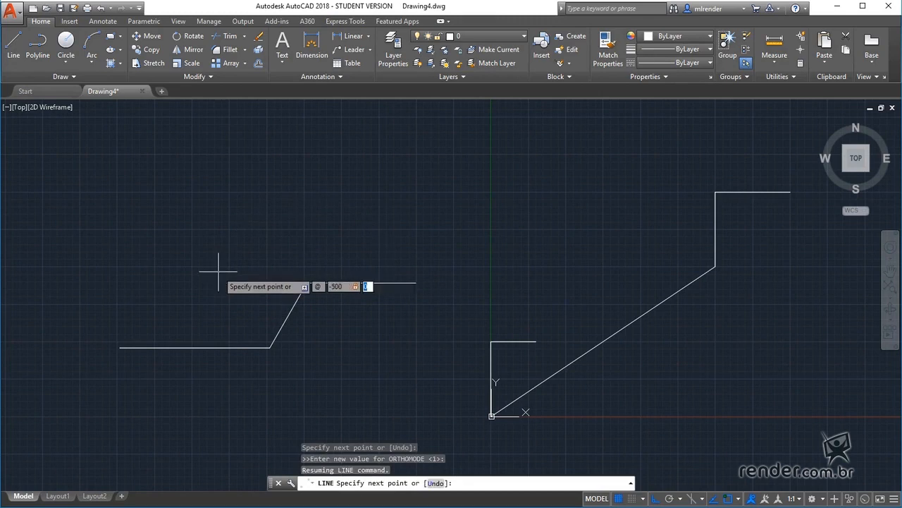
type("0")
key("Return")
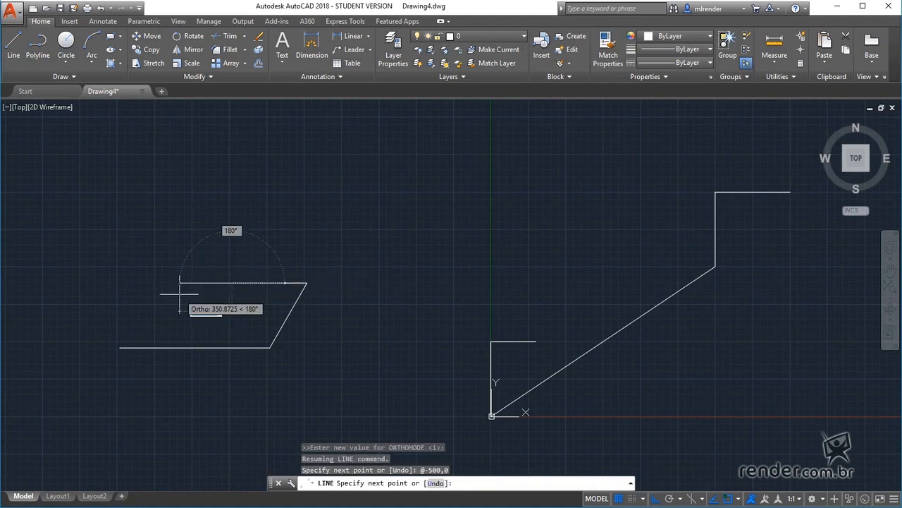
- Continue from the end of the new horizontal line with a vertical segment to the relative point 0,-200 and finish the line
type("@0,")
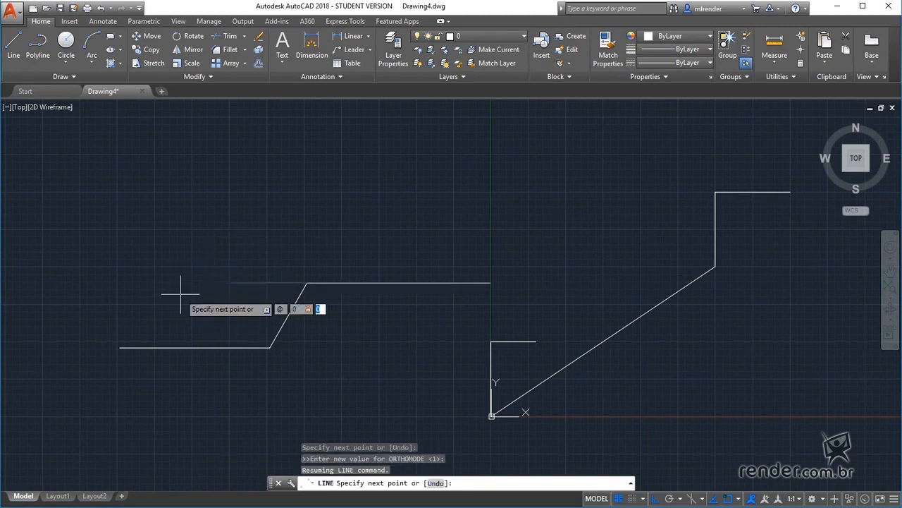
type("-20")
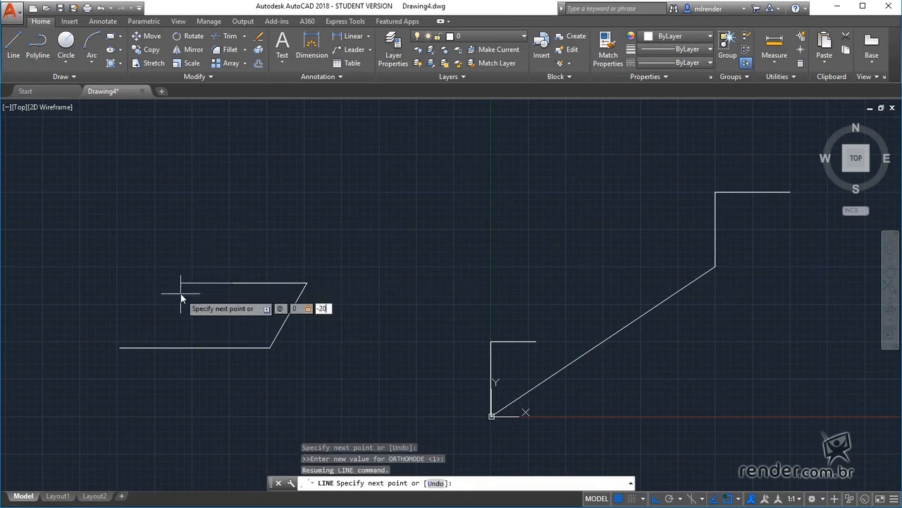
type("0")
key("Return")
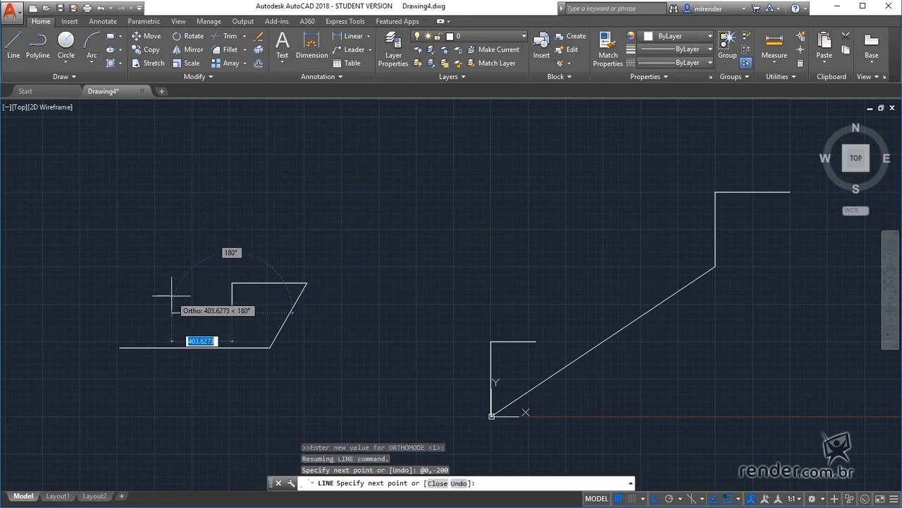
key("Escape")
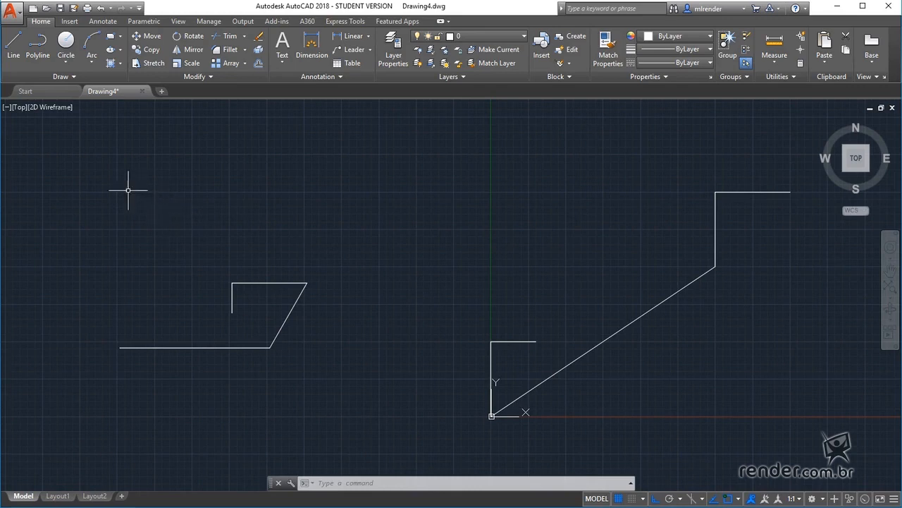
- Examine the source content units available for the insertion scale in the user preferences options, leaving the settings as they are
left_click(11, 13)
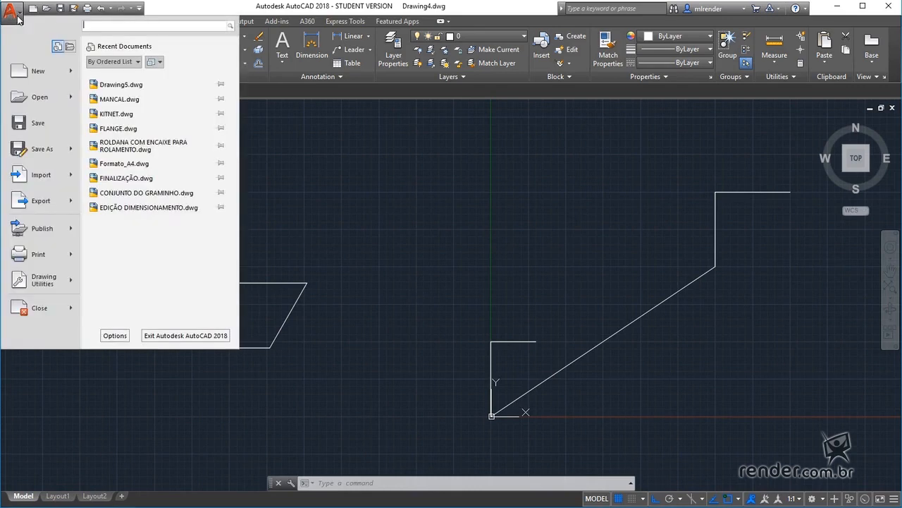
left_click(123, 334)
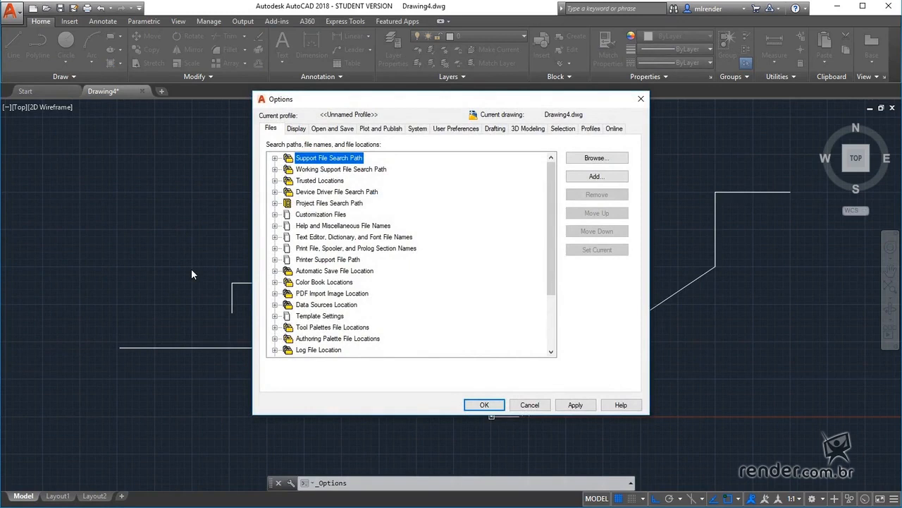
left_click(455, 128)
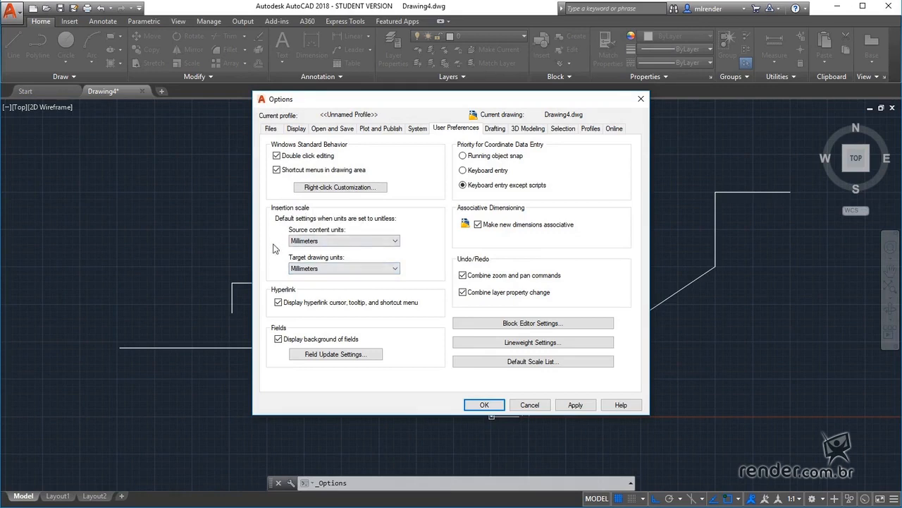
left_click(385, 243)
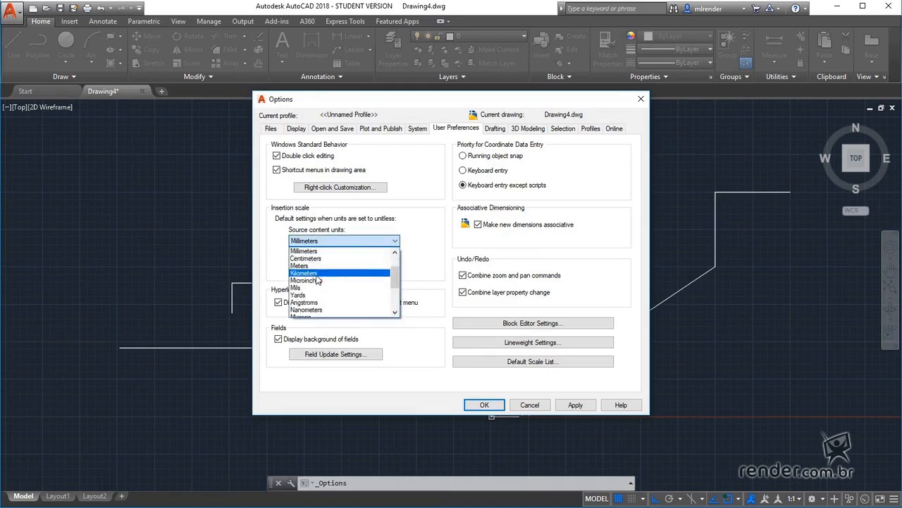
scroll(321, 310, "down", 1)
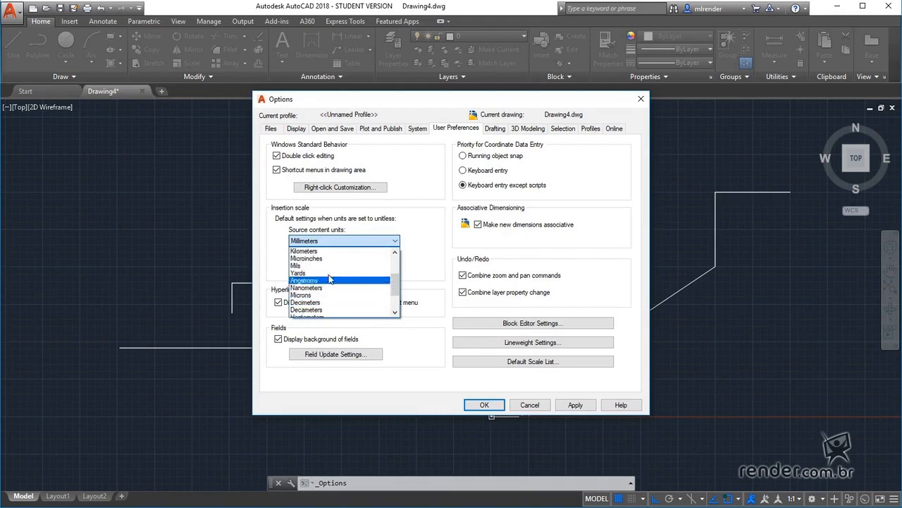
left_click(436, 237)
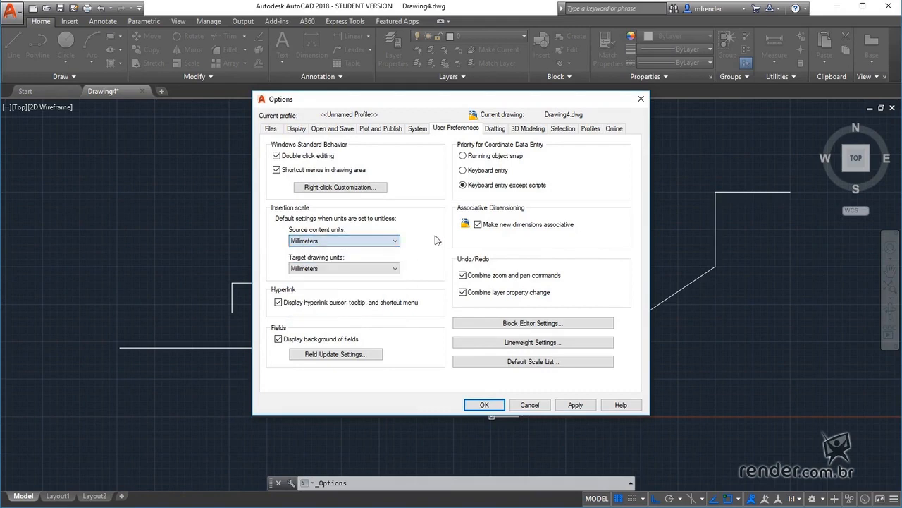
left_click(485, 406)
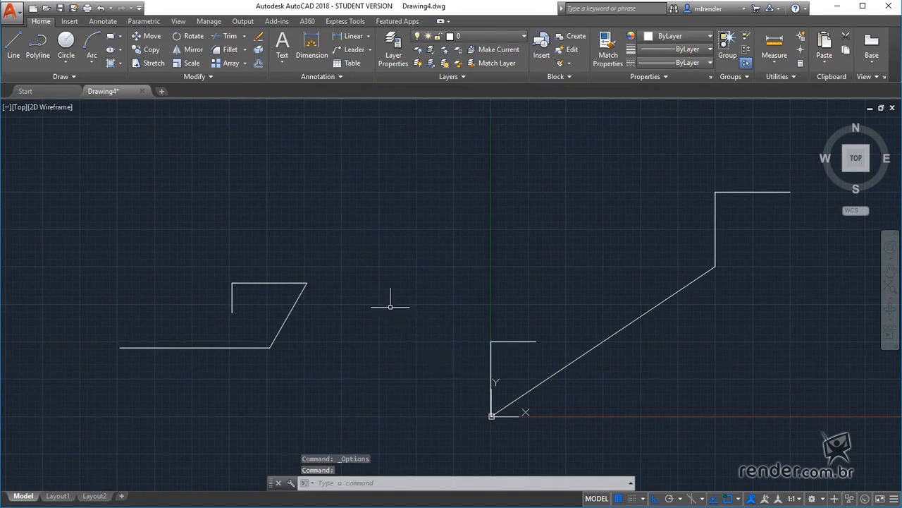